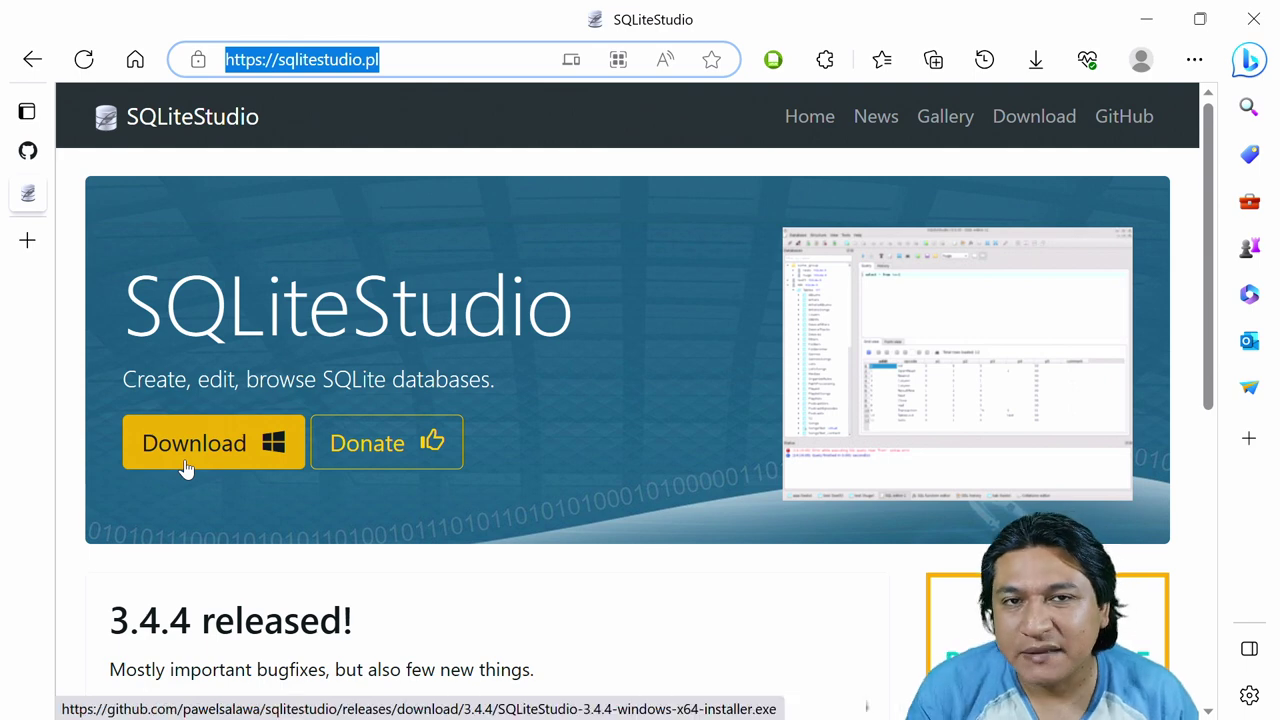
# Examine the portable and installer packages offered for each platform in the 3.4.4 release on the sqlitestudio GitHub page
pyautogui.click(30, 150)
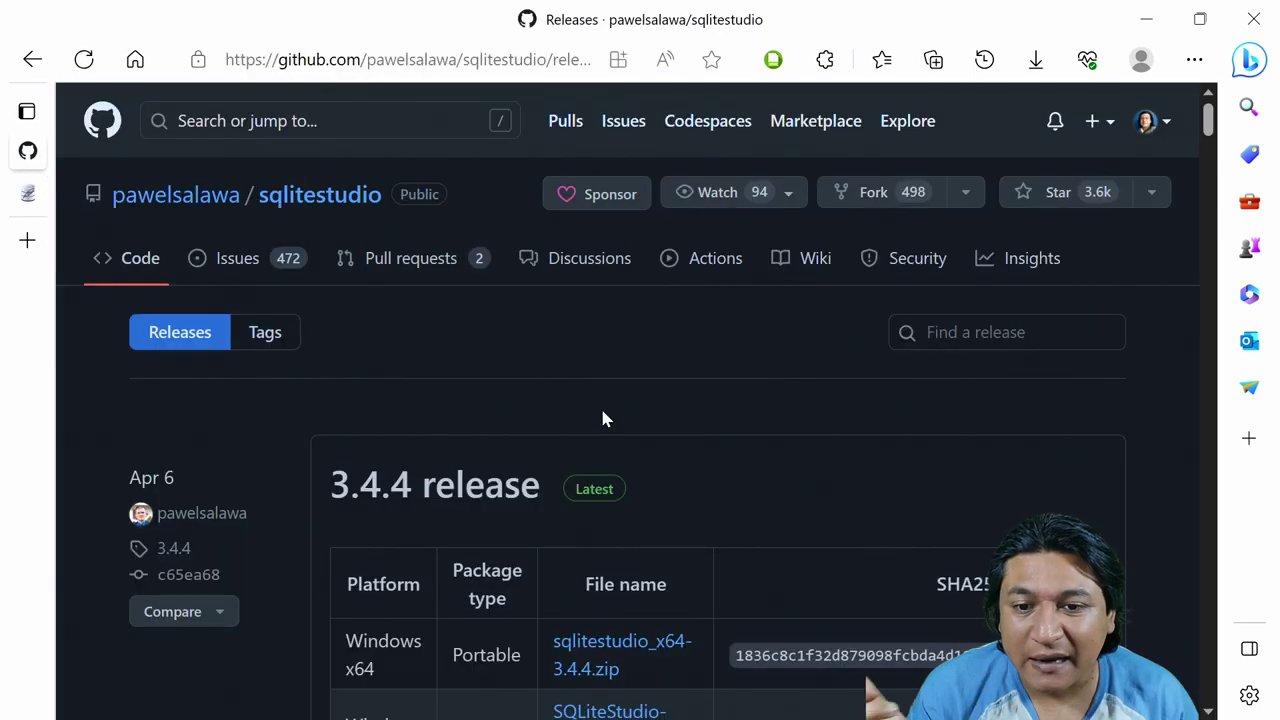
pyautogui.scroll(-3, 664, 467)
pyautogui.scroll(-1, 668, 480)
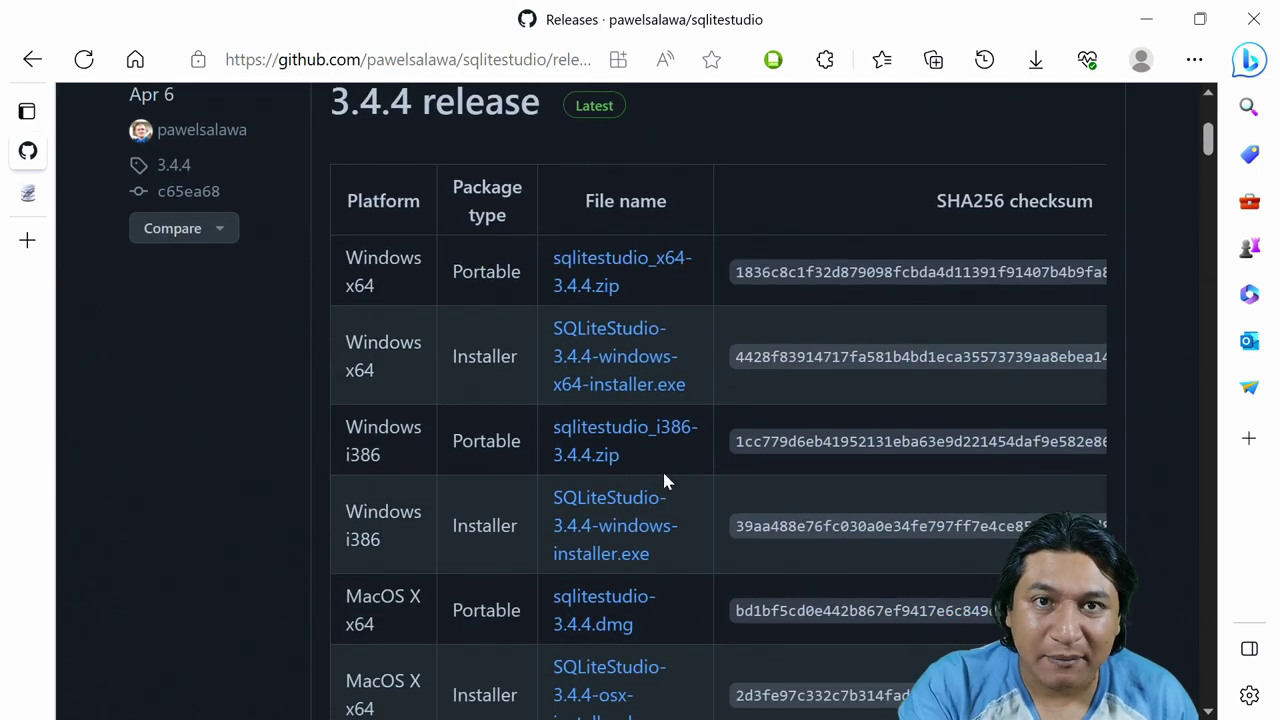
pyautogui.scroll(-1, 664, 480)
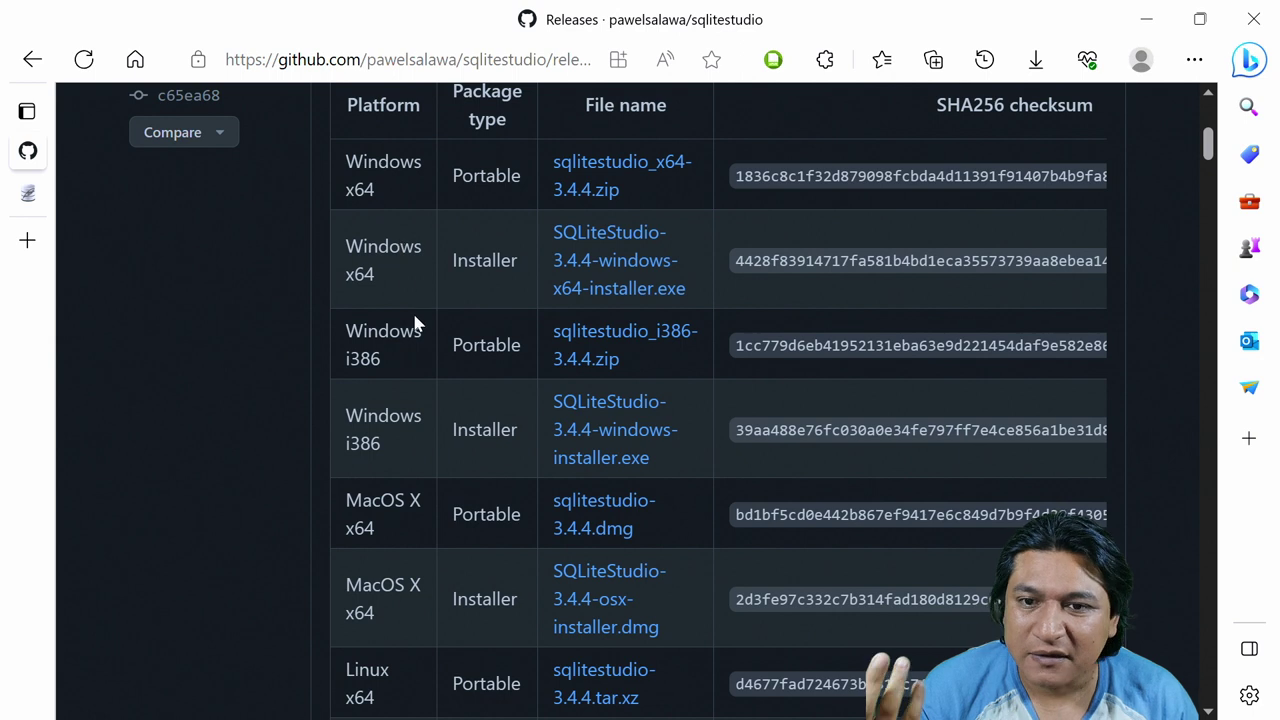
pyautogui.scroll(-2, 449, 432)
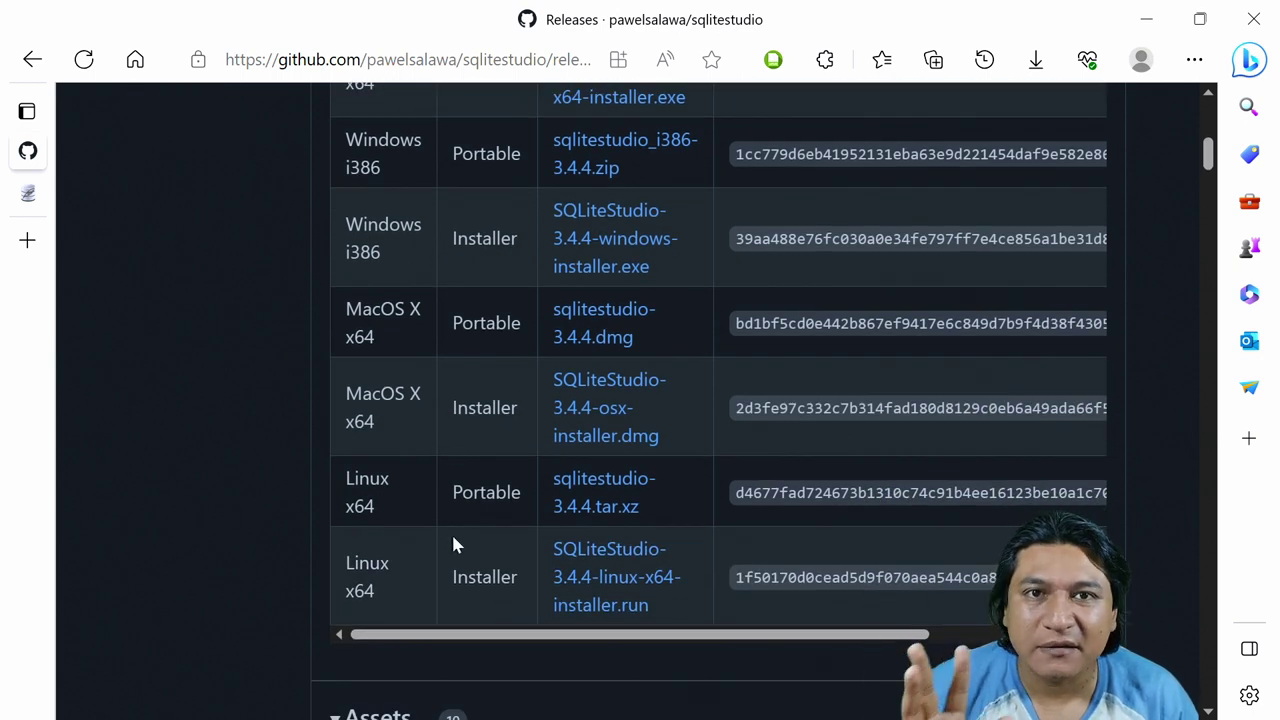
pyautogui.scroll(2, 447, 538)
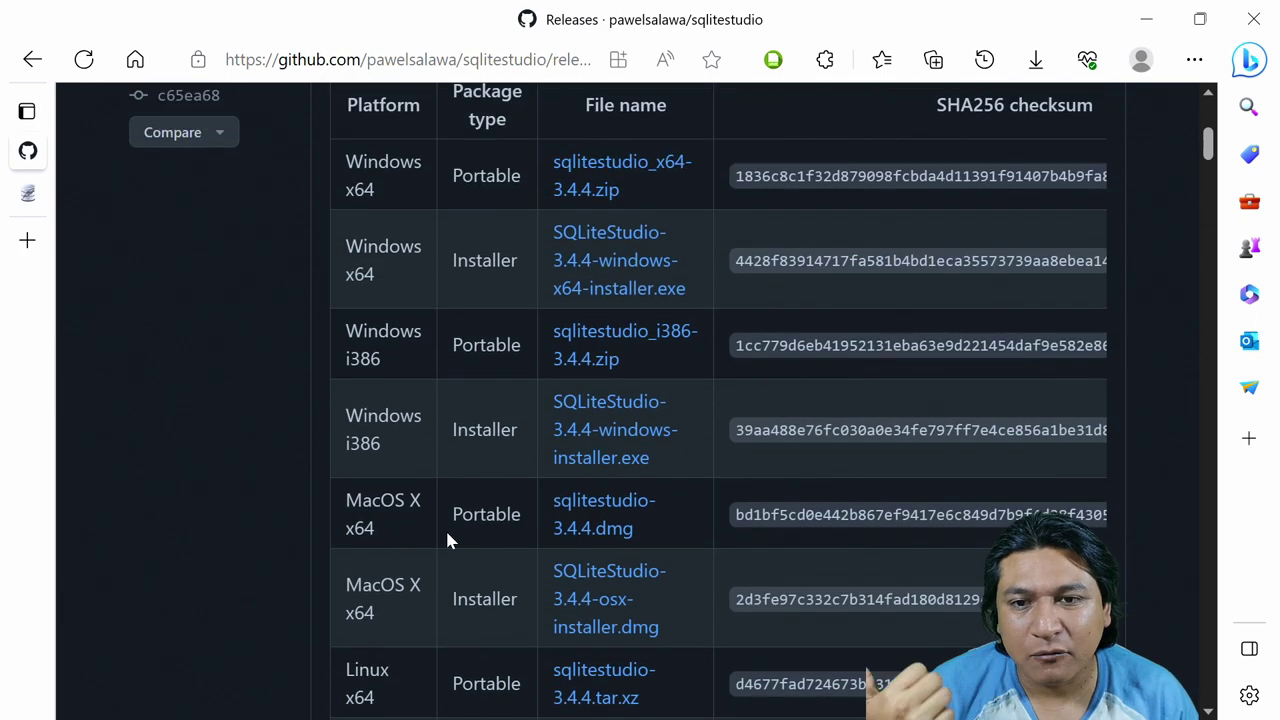
pyautogui.scroll(3, 447, 540)
pyautogui.scroll(2, 447, 540)
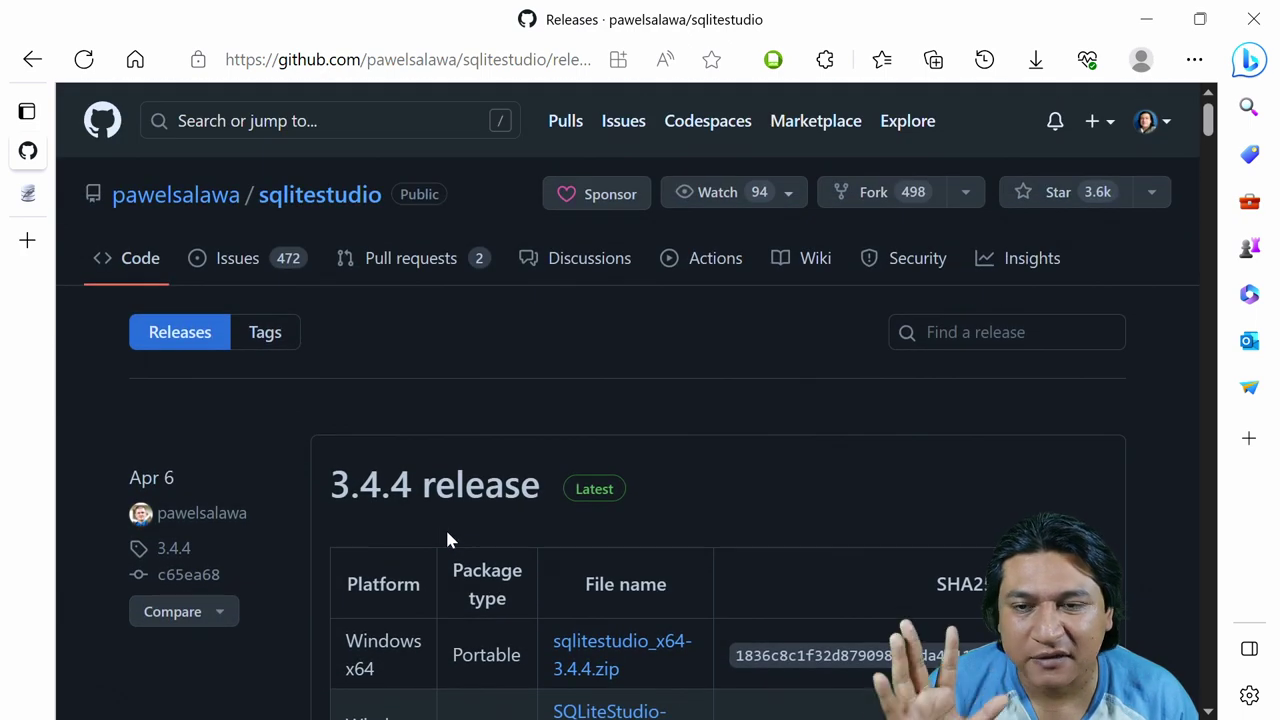
# Download the Windows x64 installer of SQLiteStudio 3.4.4 from sqlitestudio.pl and run the downloaded file
pyautogui.click(28, 194)
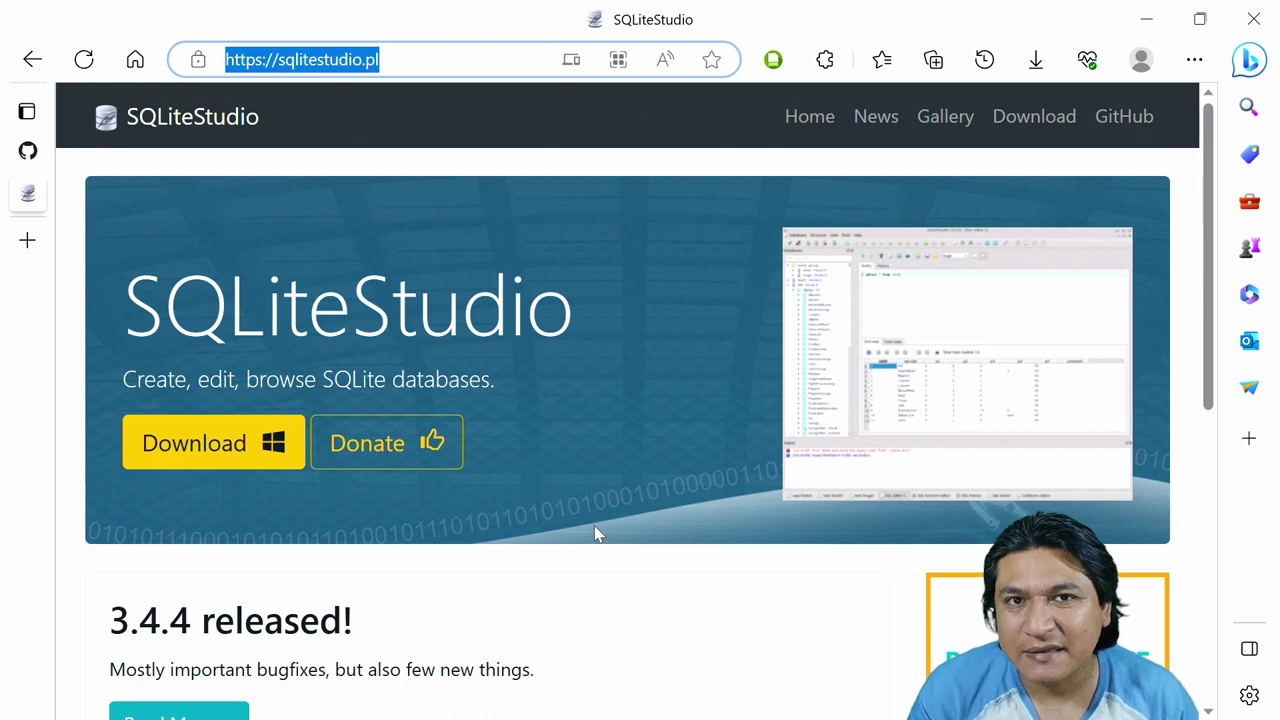
pyautogui.click(240, 455)
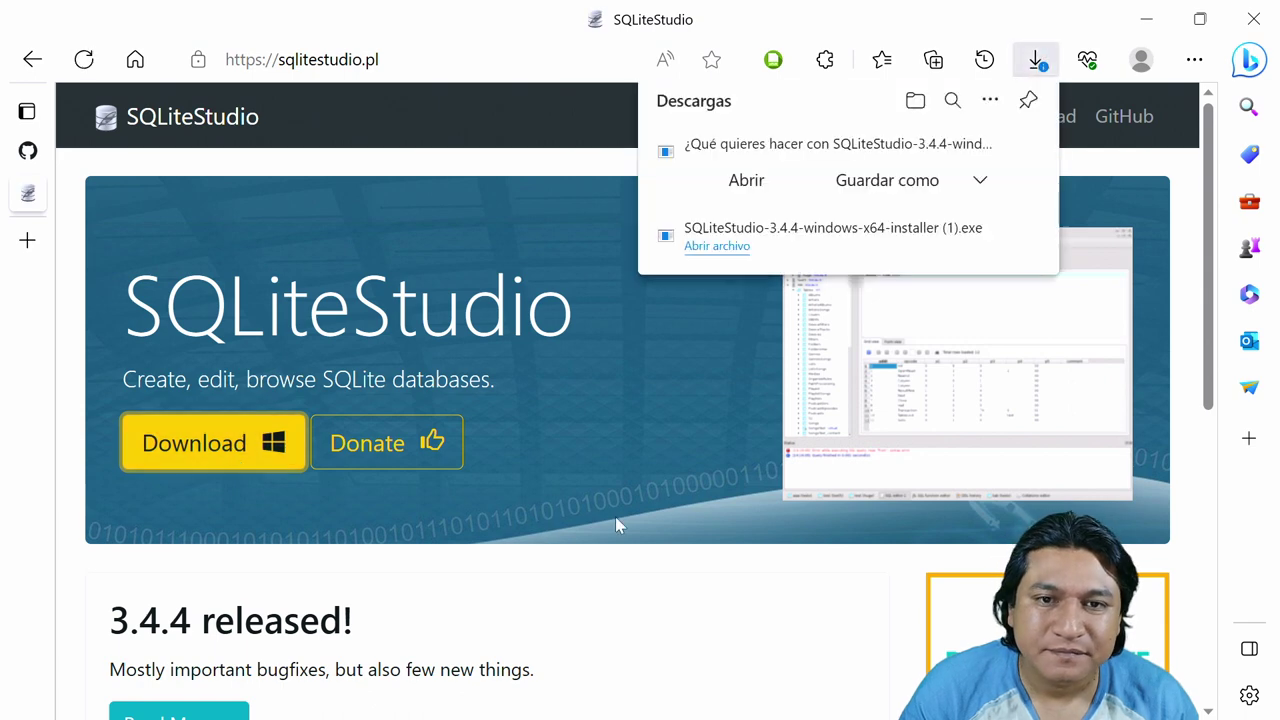
pyautogui.click(748, 181)
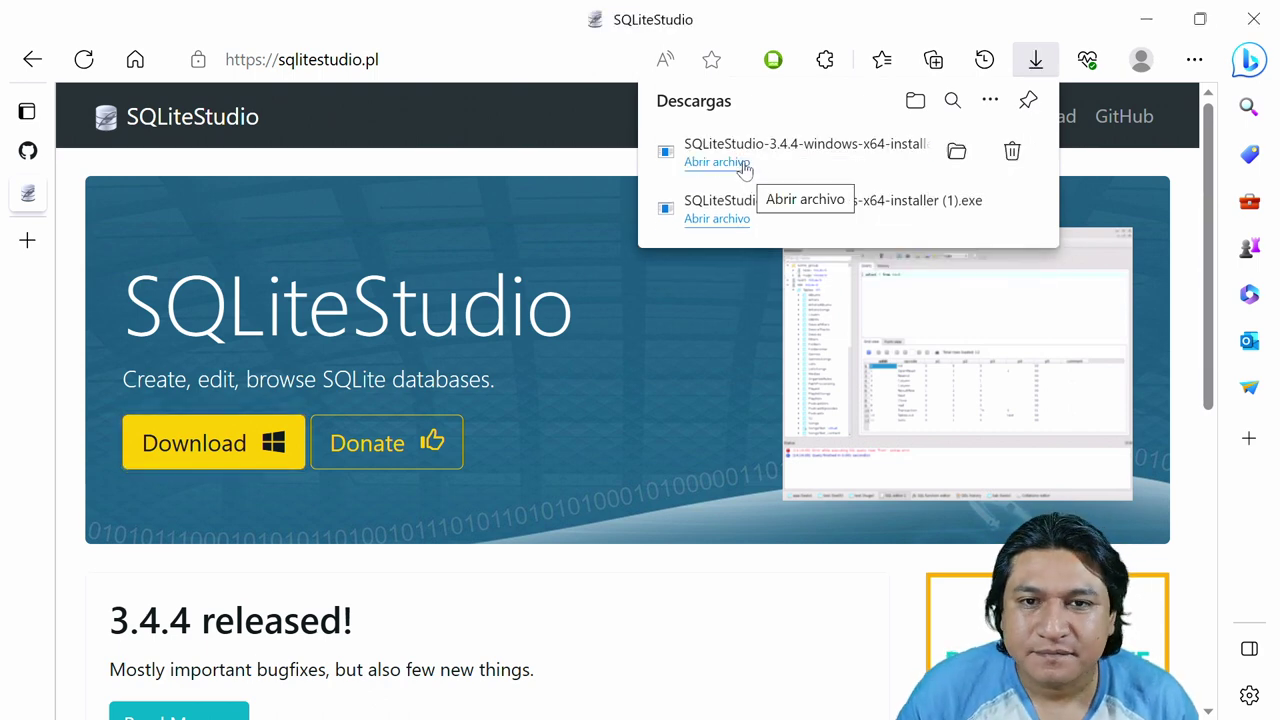
pyautogui.click(745, 163)
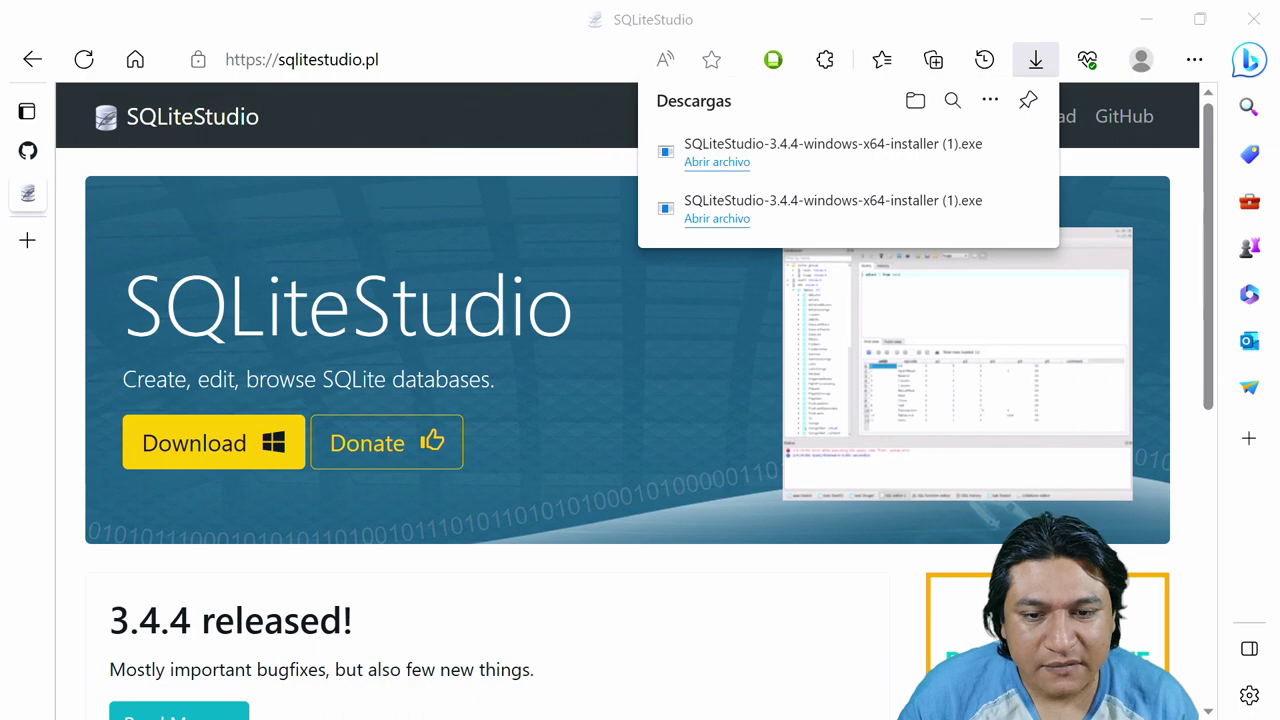
# Bring the SQLiteStudio Setup wizard into view on the desktop and minimize the browser behind it
pyautogui.moveTo(1186, 374); pyautogui.dragTo(634, 234)
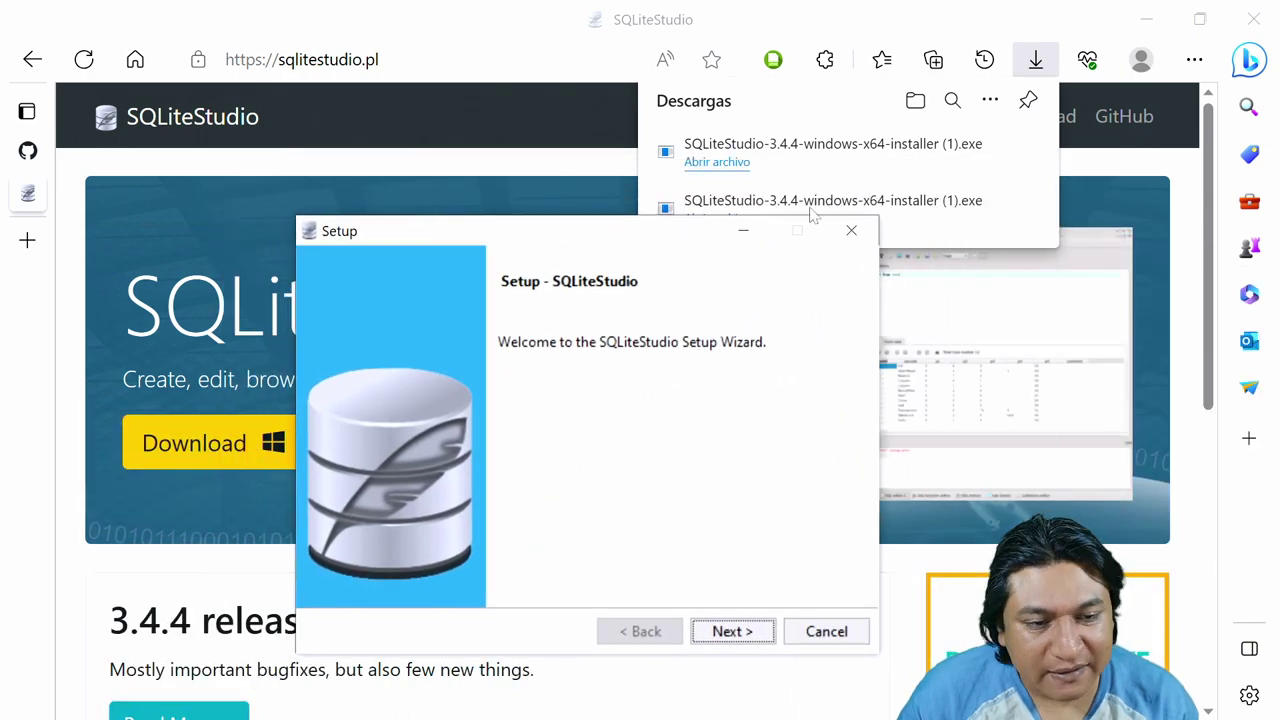
pyautogui.click(1146, 19)
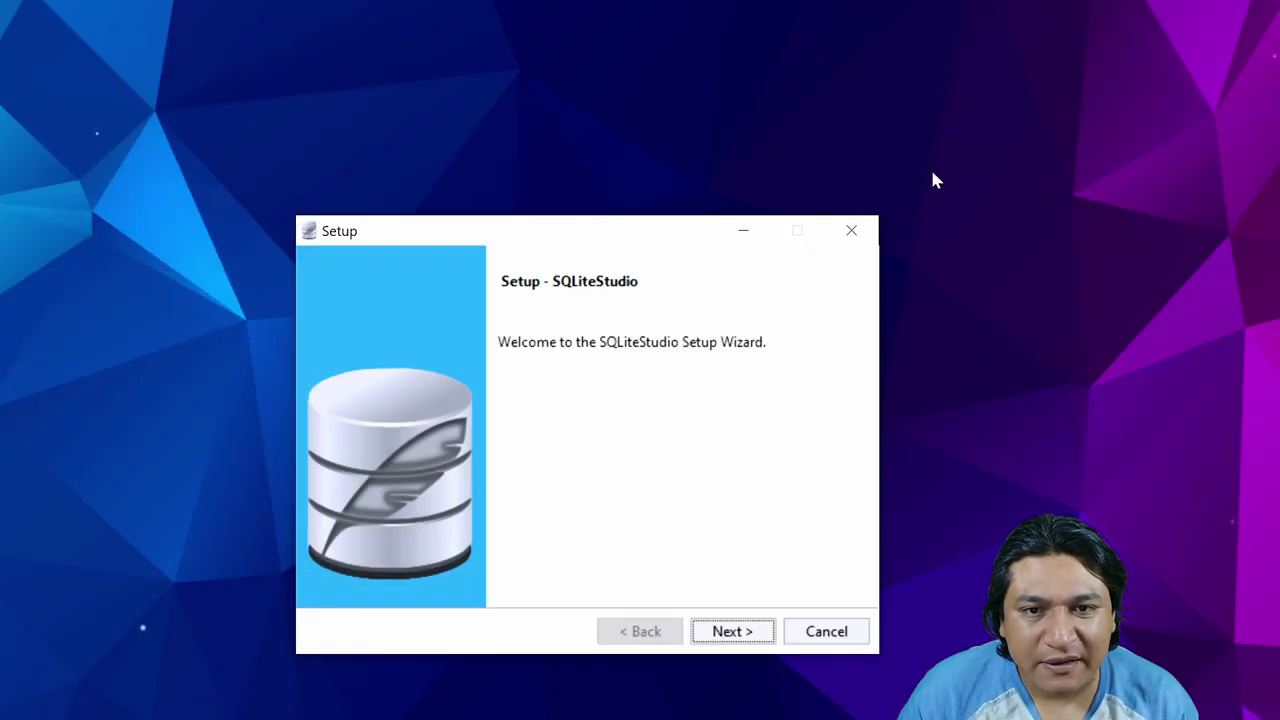
pyautogui.moveTo(700, 226); pyautogui.dragTo(766, 145)
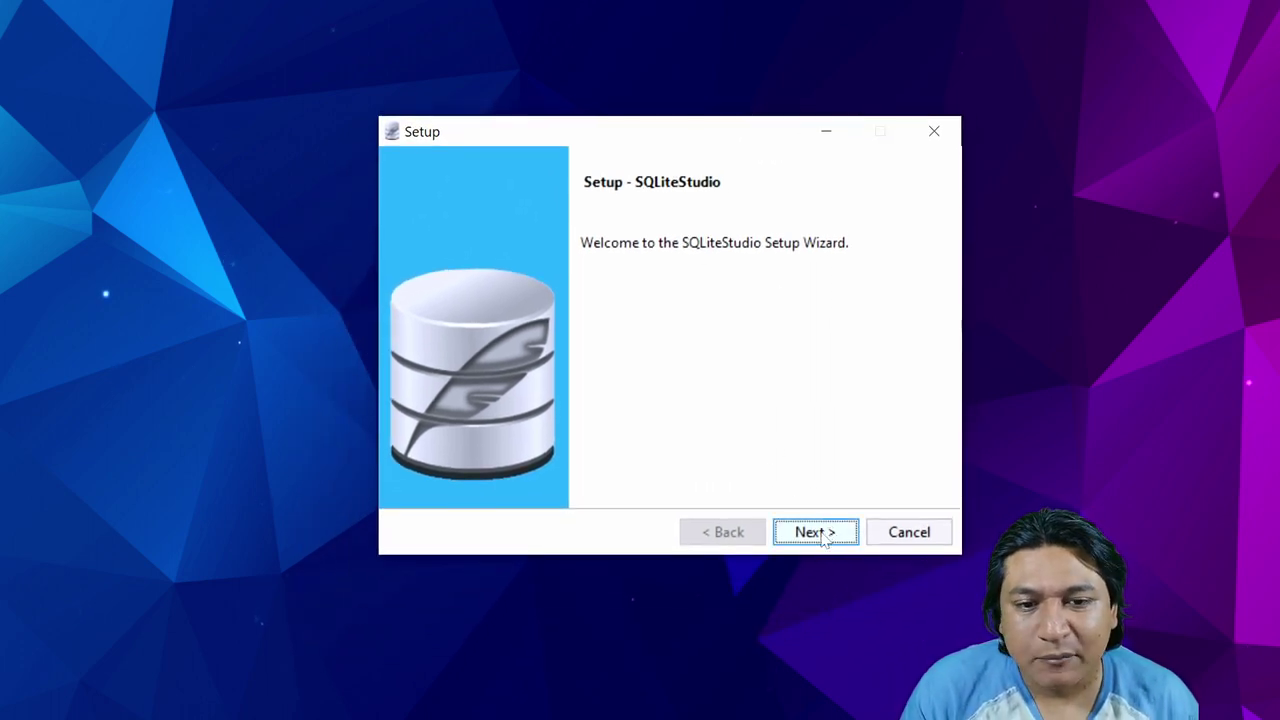
# Proceed past the setup welcome page and accept the SQLiteStudio license agreement
pyautogui.click(816, 538)
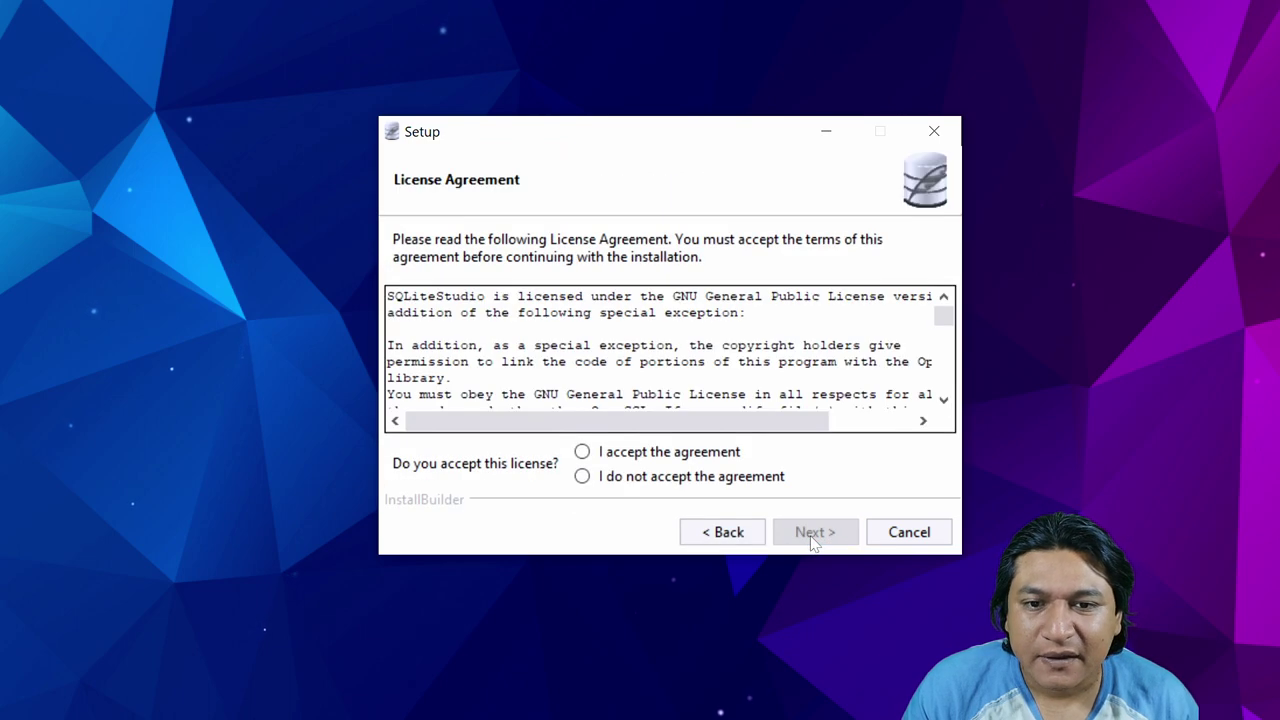
pyautogui.click(603, 452)
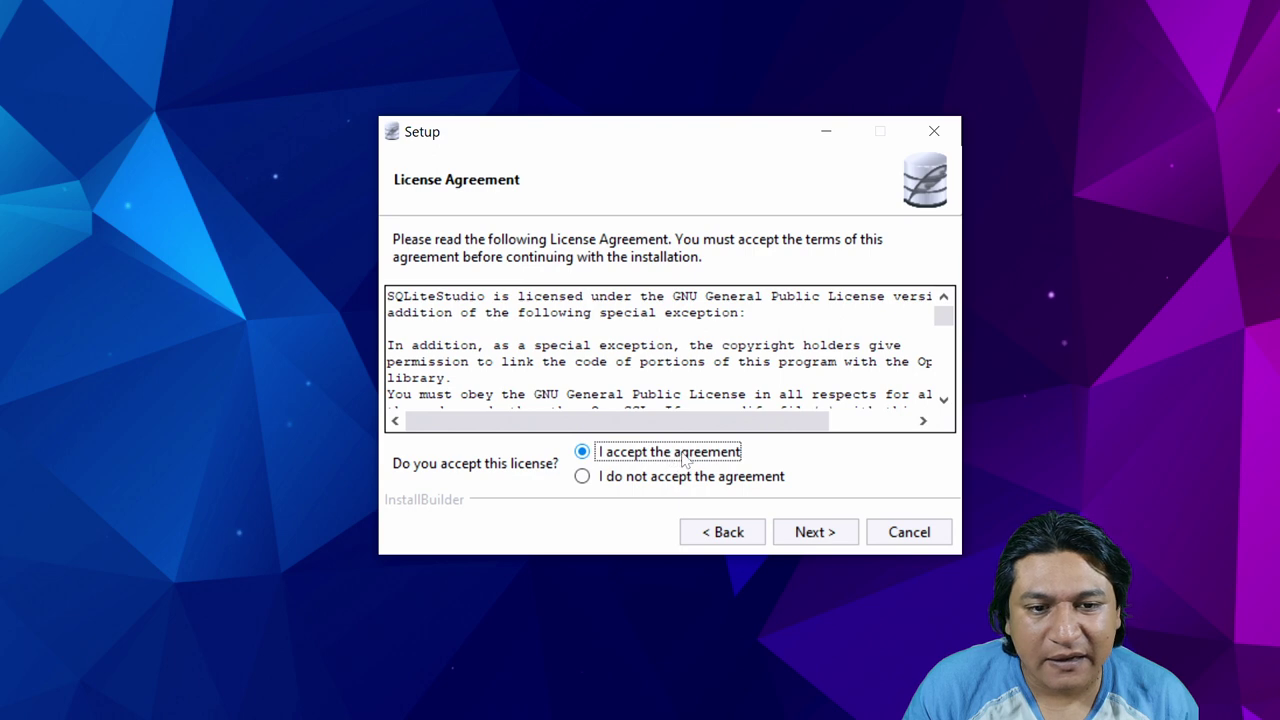
pyautogui.click(812, 533)
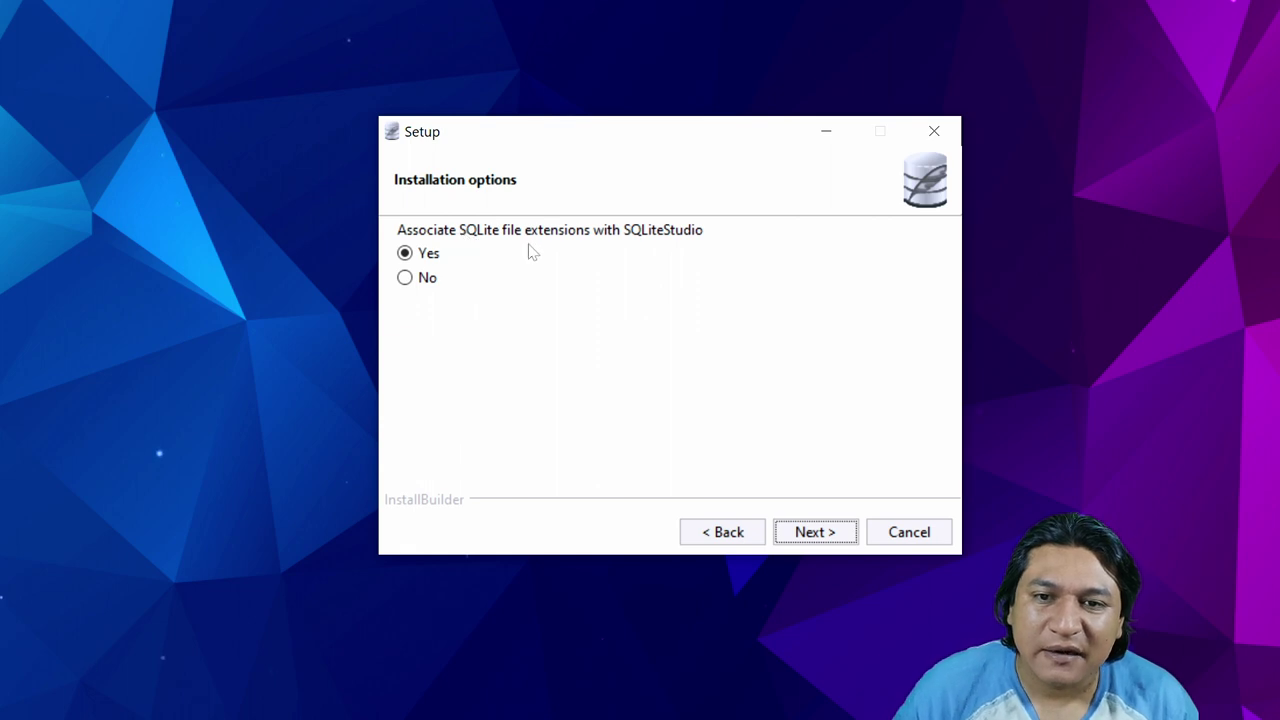
# Choose Yes for associating SQLite file extensions with SQLiteStudio and continue to the installation directory
pyautogui.click(438, 258)
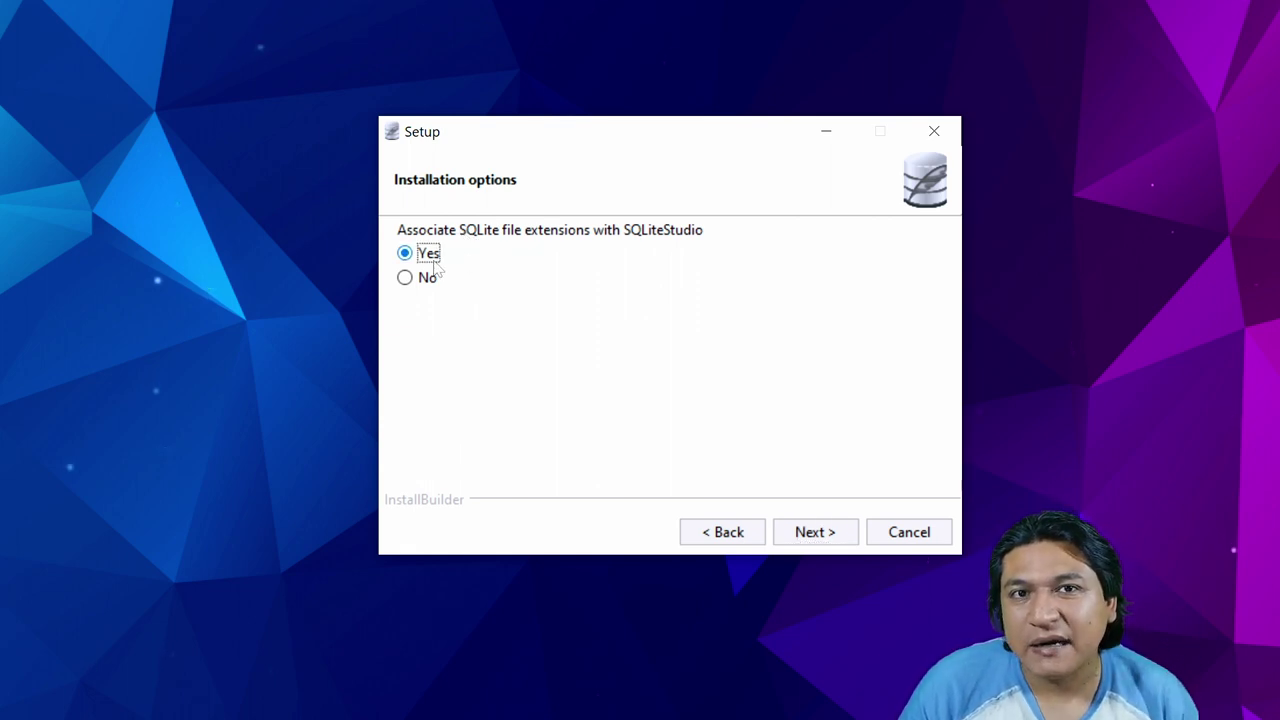
pyautogui.click(424, 279)
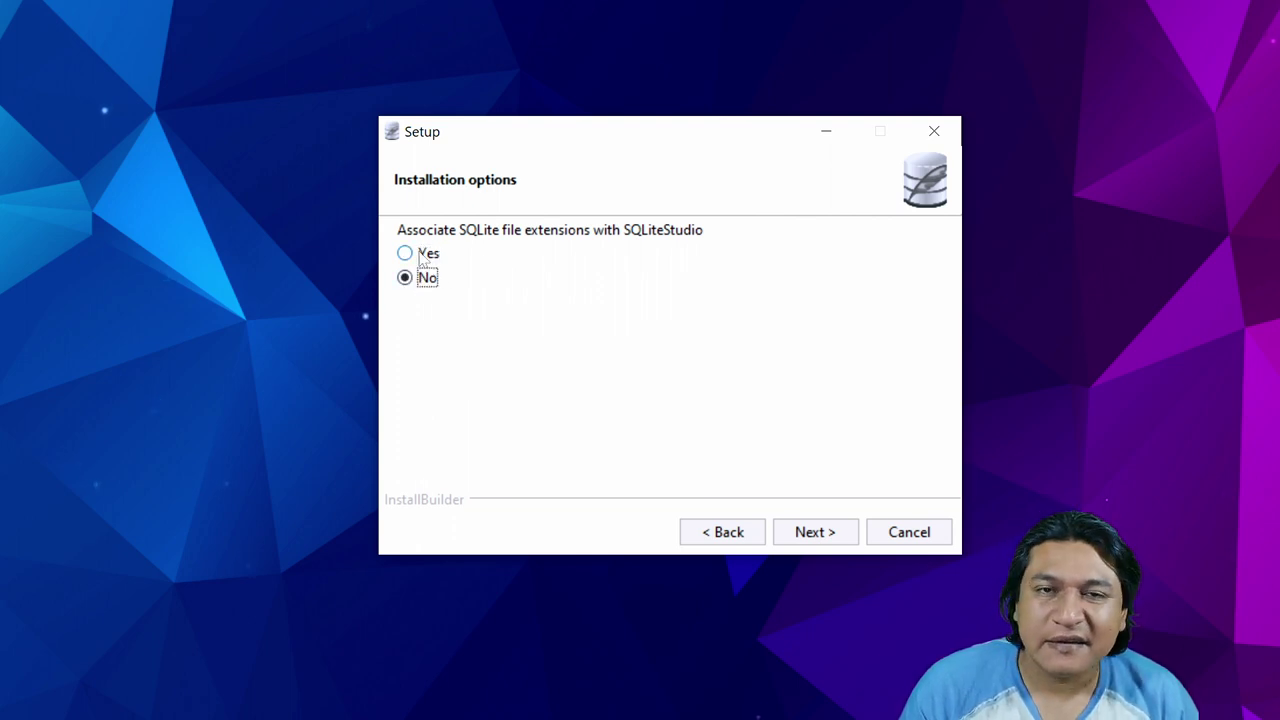
pyautogui.click(416, 258)
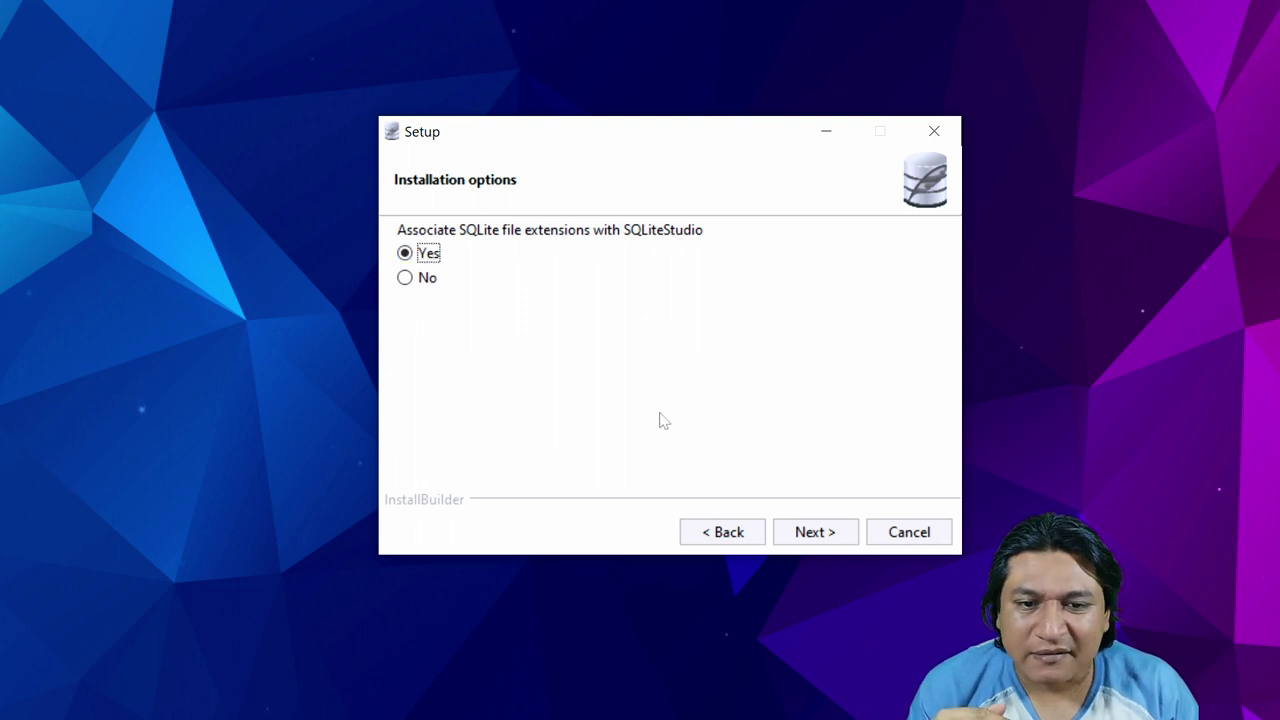
pyautogui.click(823, 540)
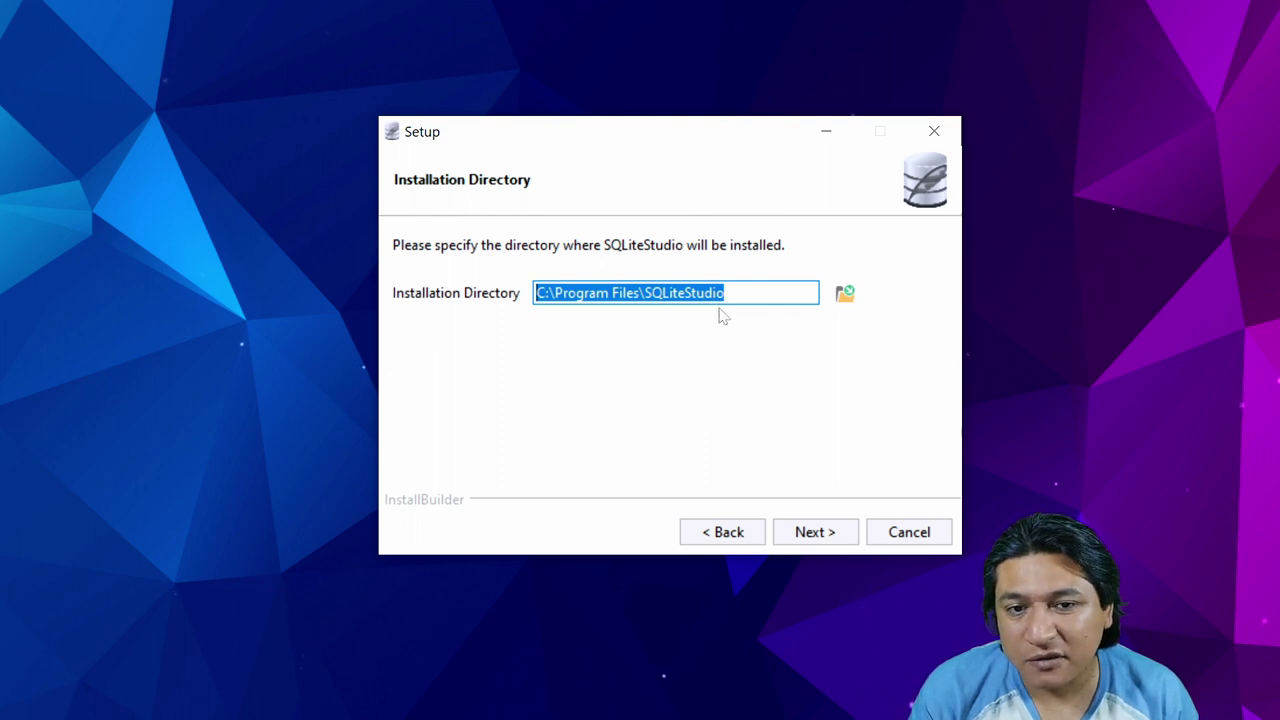
# Install SQLiteStudio in C:\Program Files\SQLiteStudio and finish the setup with the program set to launch
pyautogui.click(818, 536)
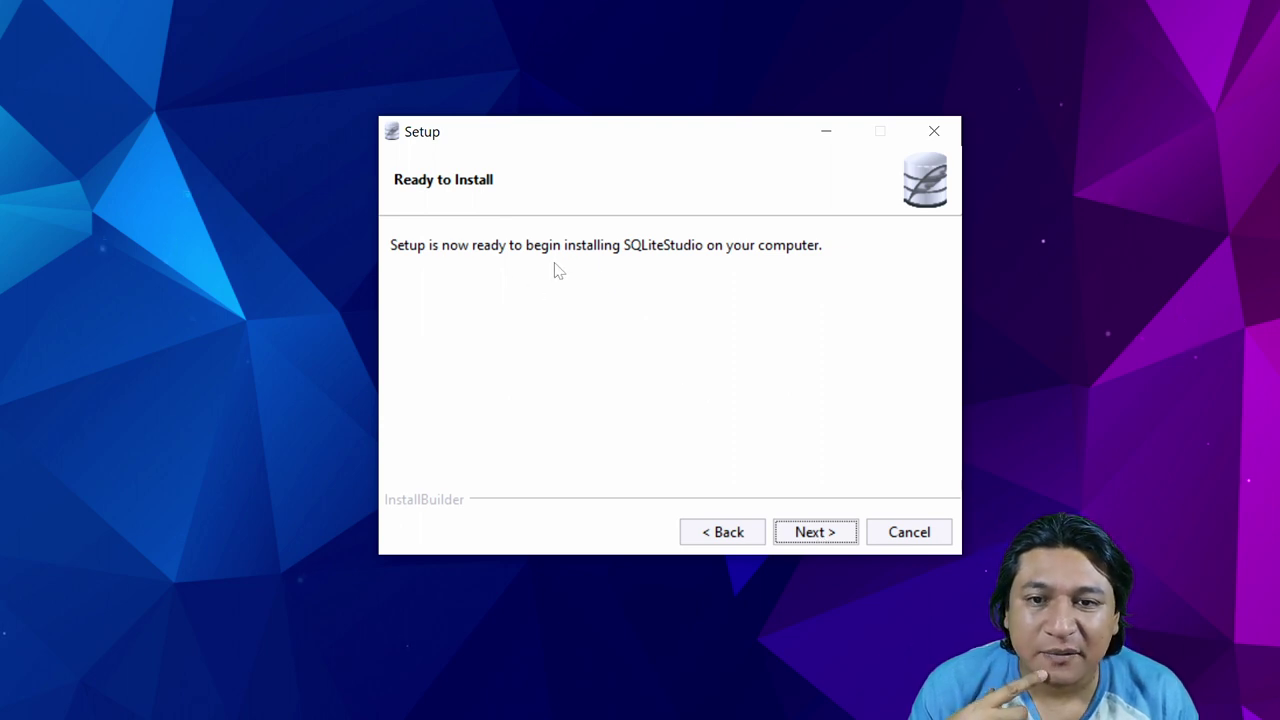
pyautogui.click(817, 533)
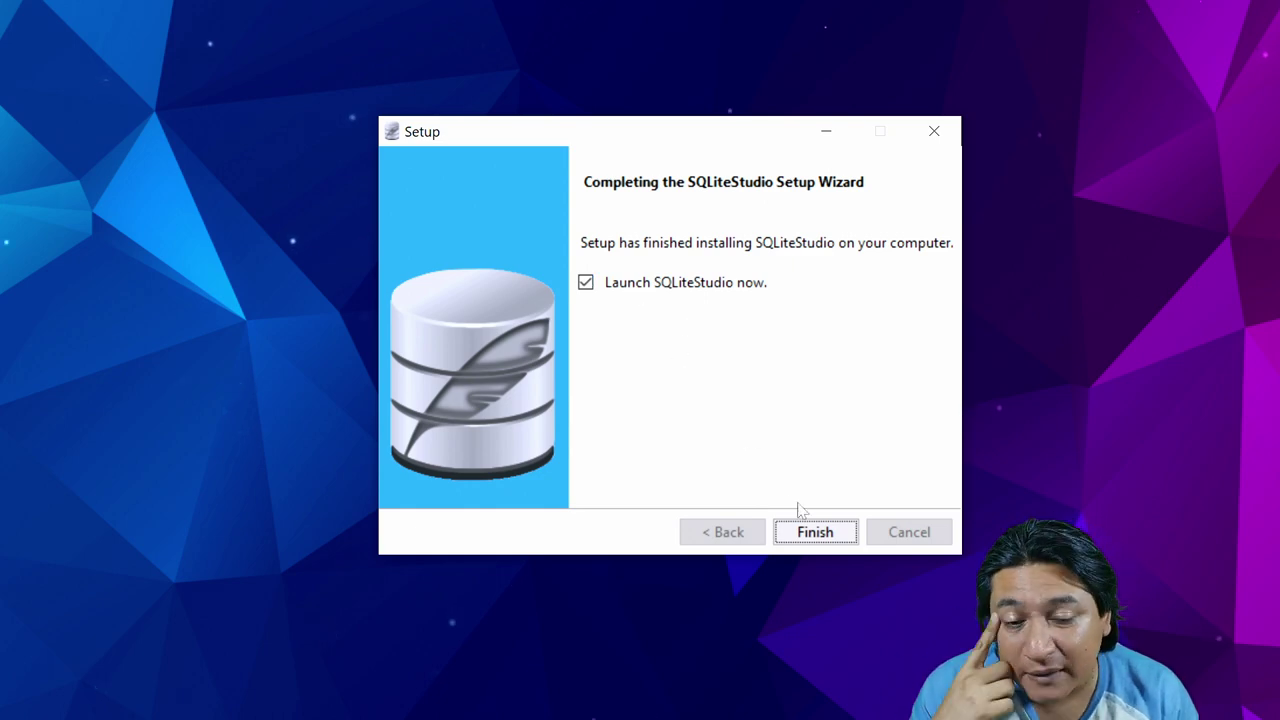
pyautogui.click(818, 535)
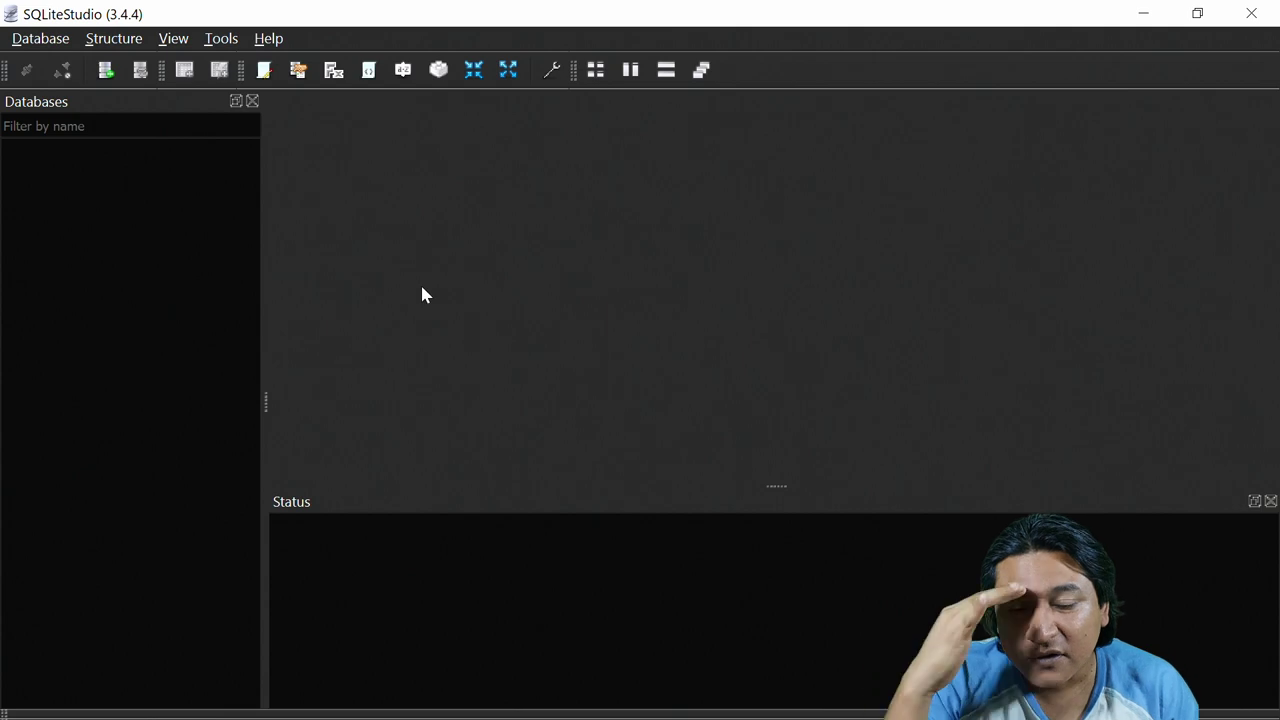
# Open the SQLiteStudio configuration and examine the Look & feel, Style and Code colors settings
pyautogui.click(224, 42)
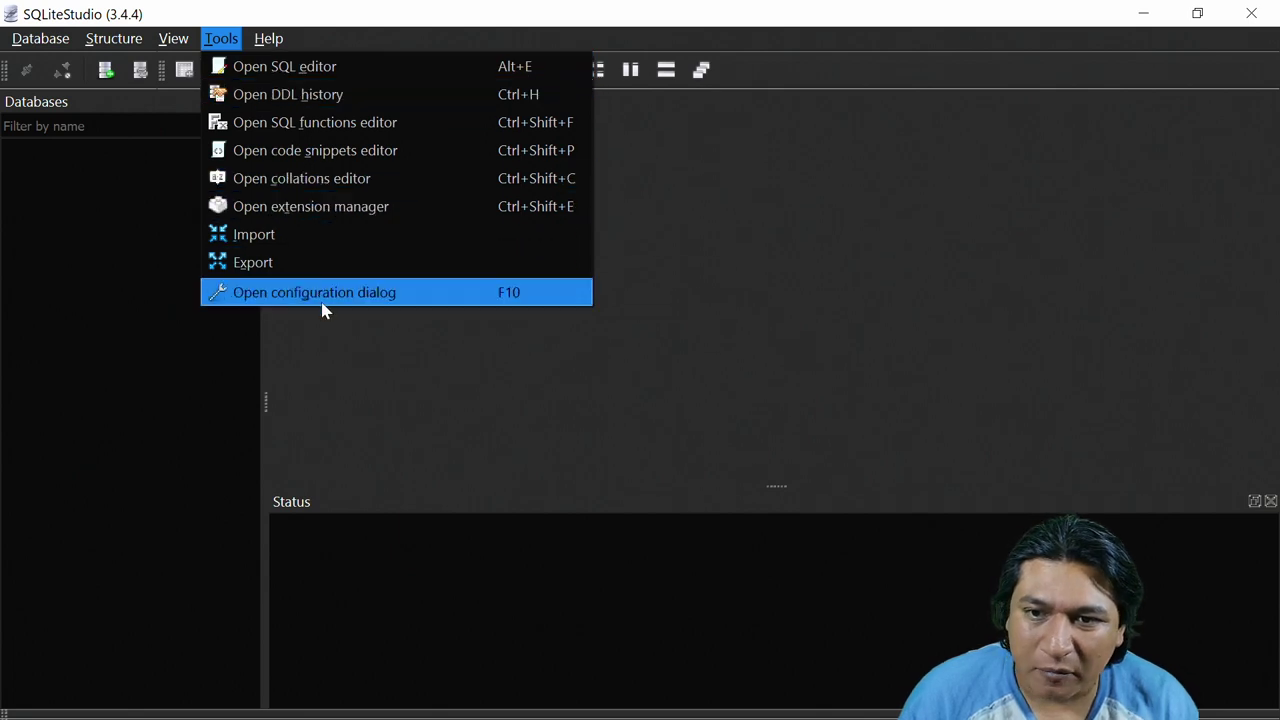
pyautogui.click(417, 300)
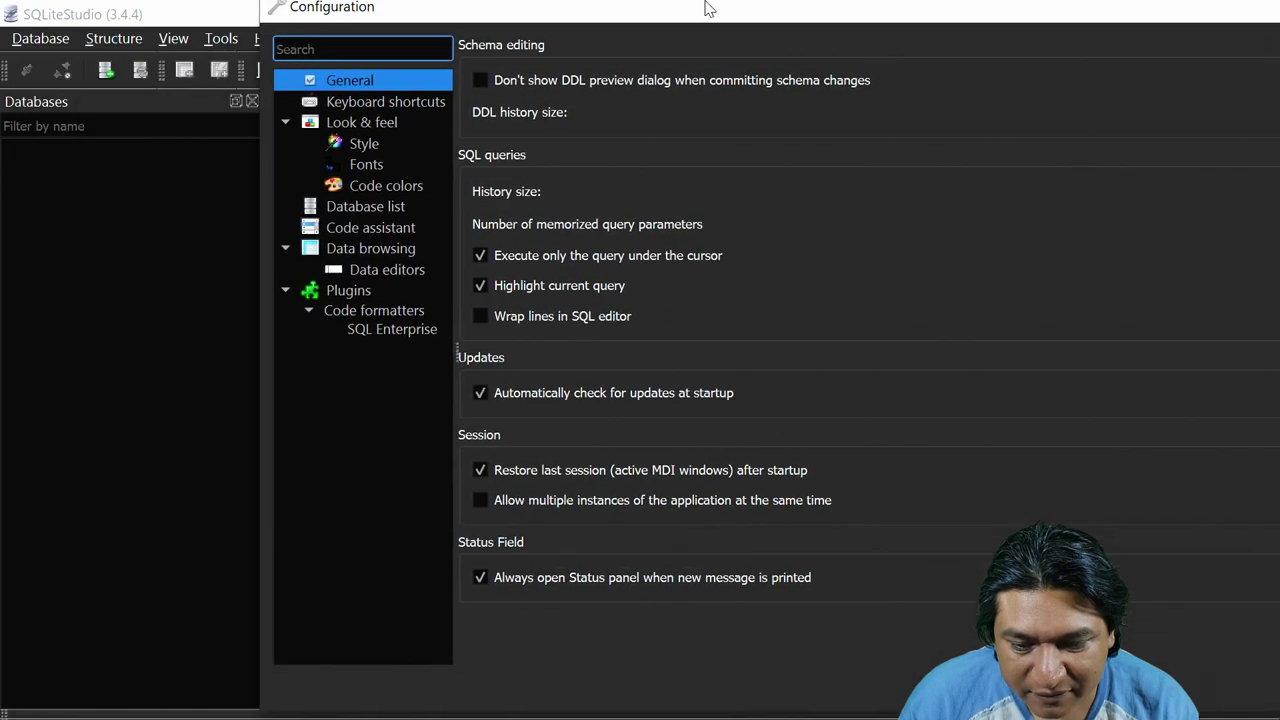
pyautogui.moveTo(573, 20); pyautogui.dragTo(496, 19)
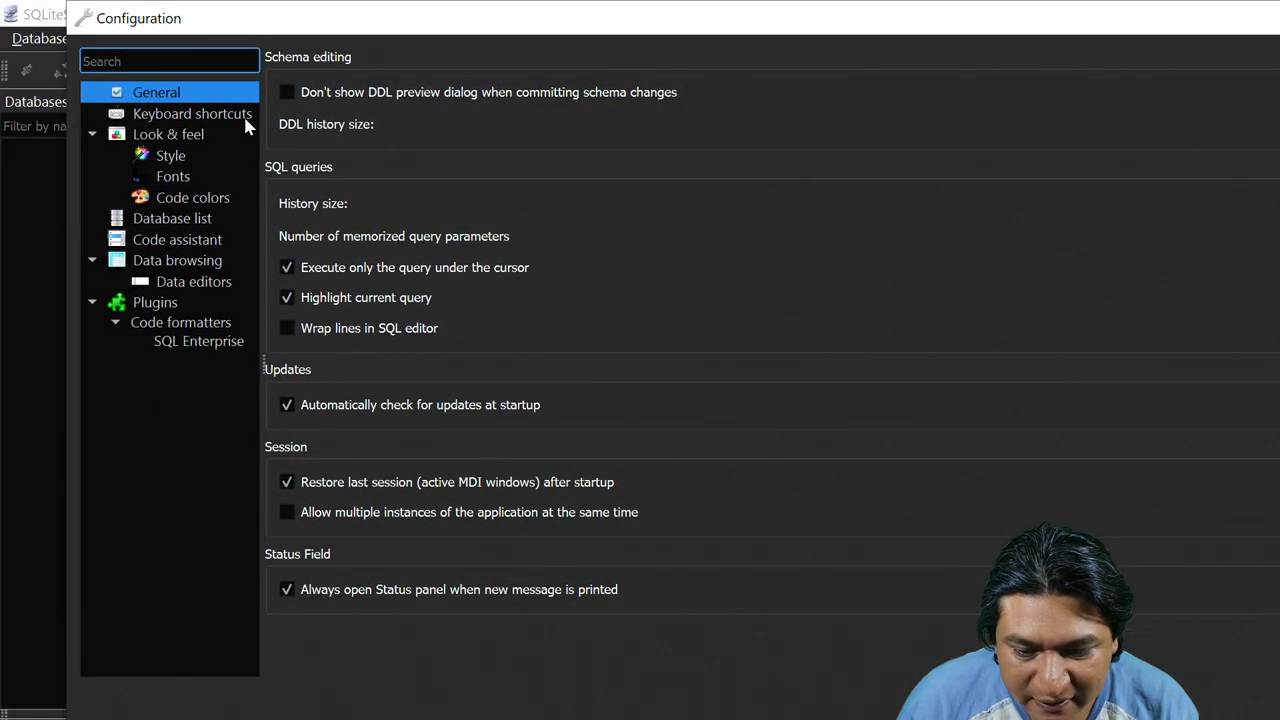
pyautogui.click(190, 135)
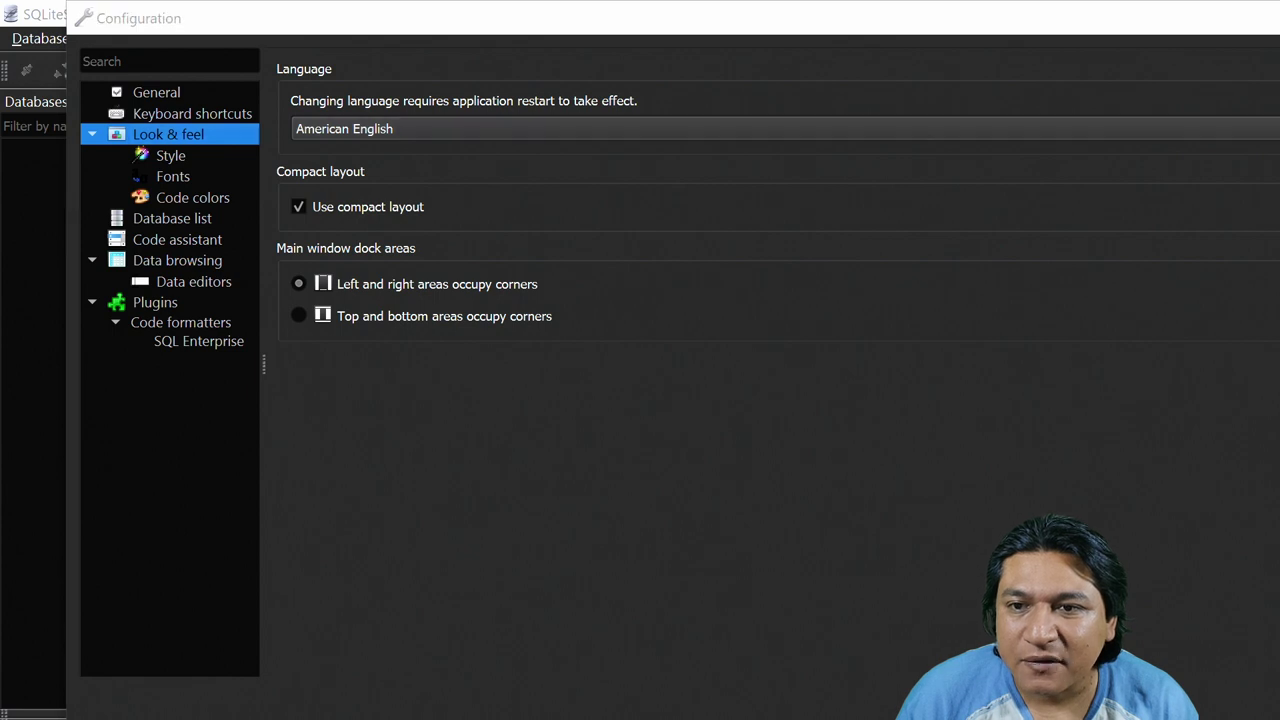
pyautogui.click(153, 160)
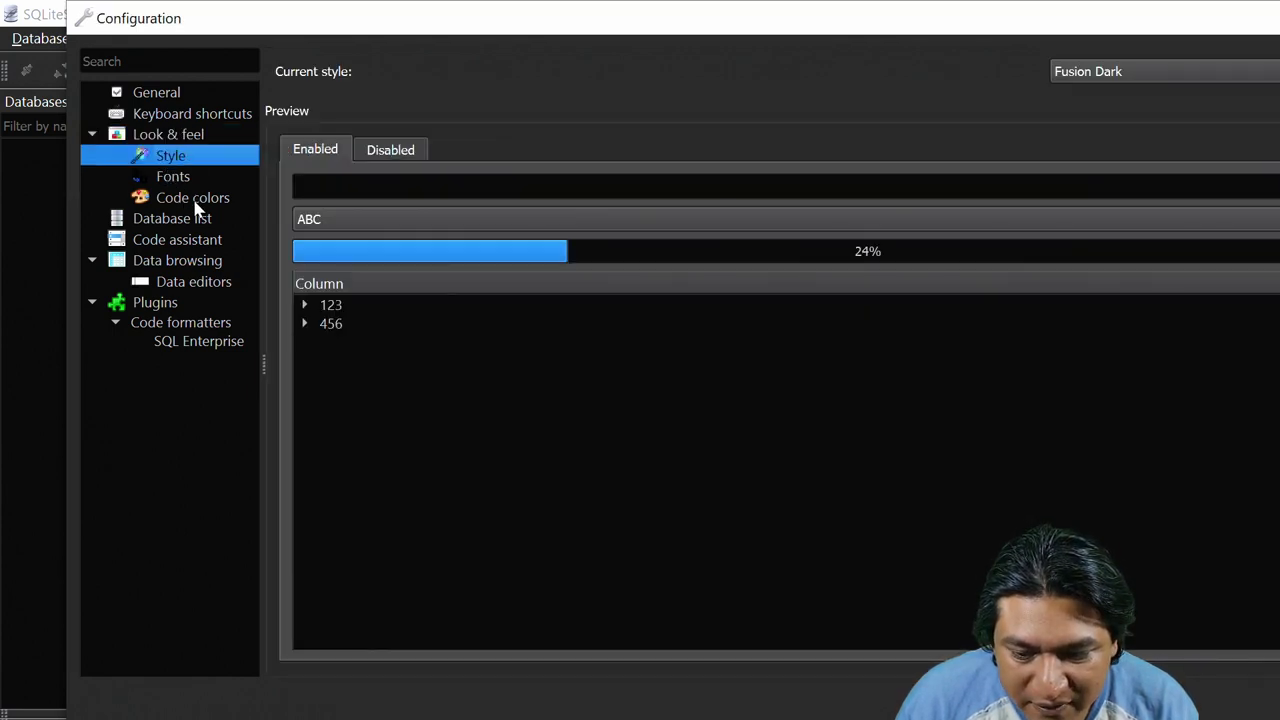
pyautogui.click(193, 200)
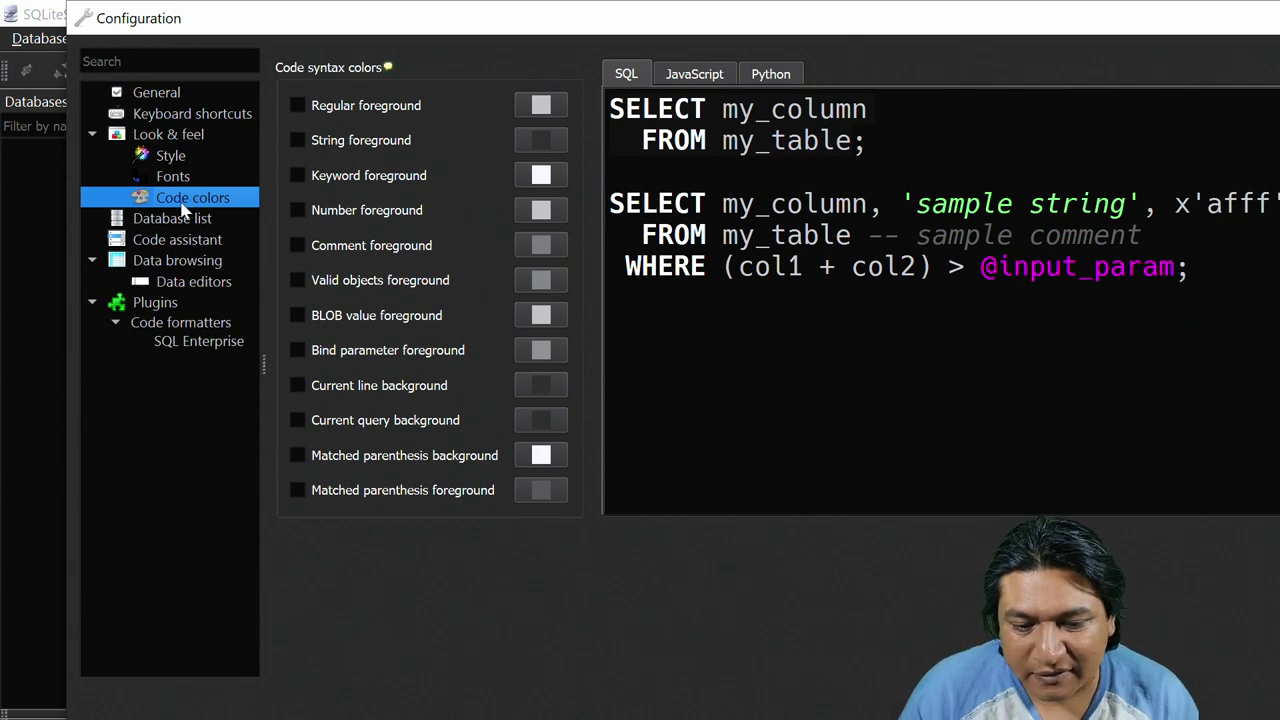
pyautogui.click(155, 138)
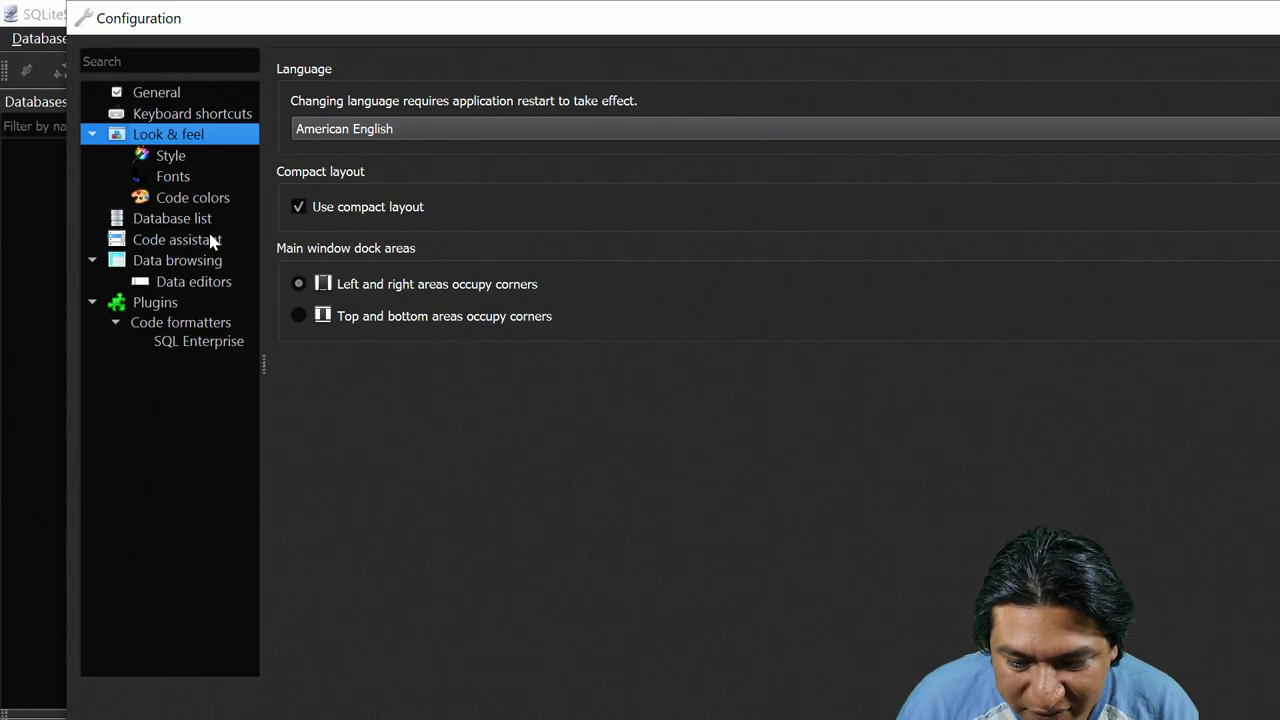
pyautogui.moveTo(563, 26); pyautogui.dragTo(1279, 190)
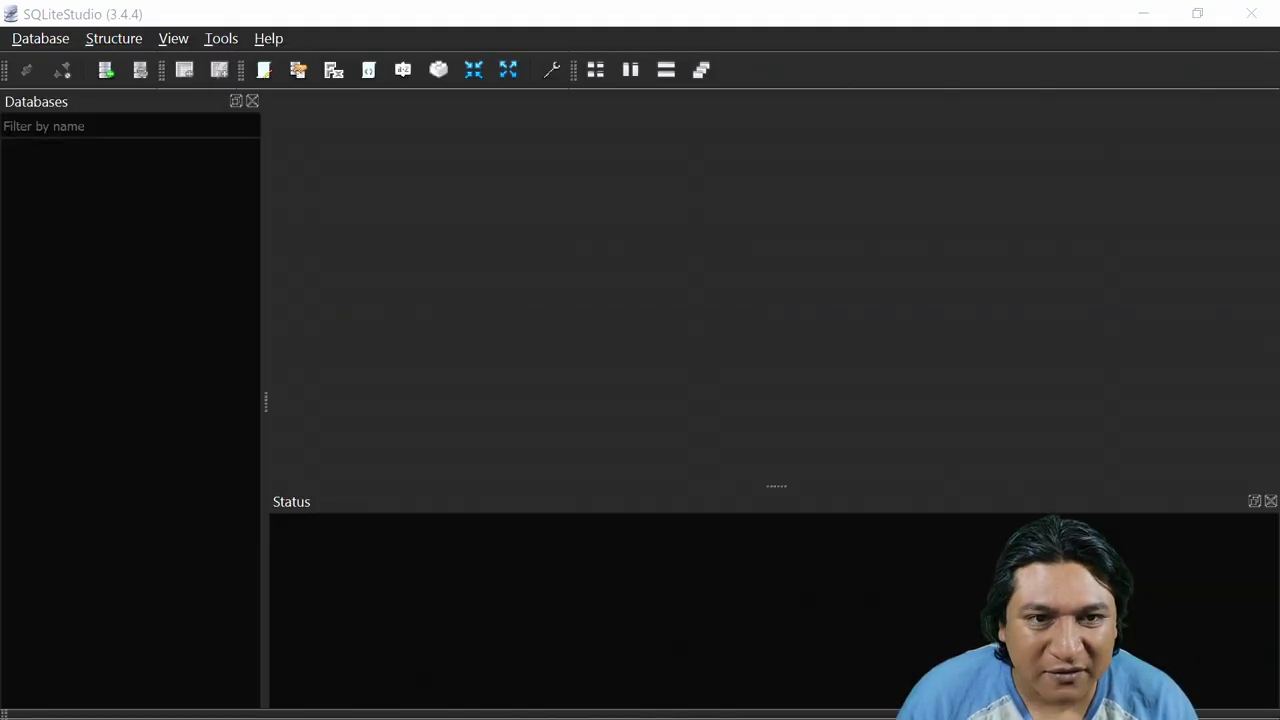